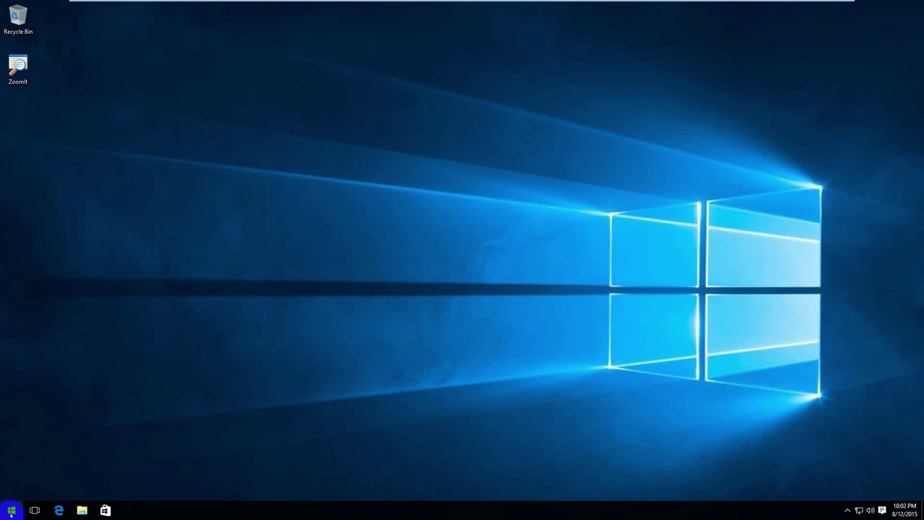
Step: Restart Windows into the advanced startup options screen
click(10, 511)
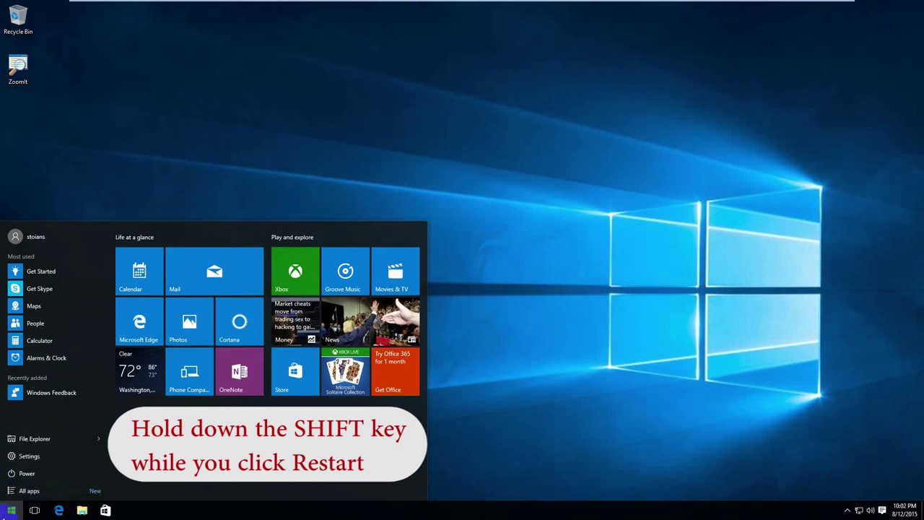
click(26, 473)
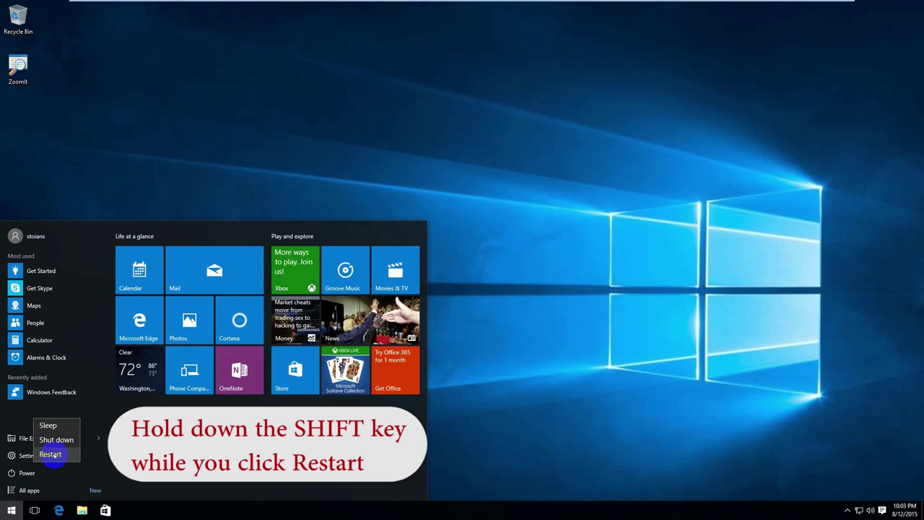
shift+click(51, 455)
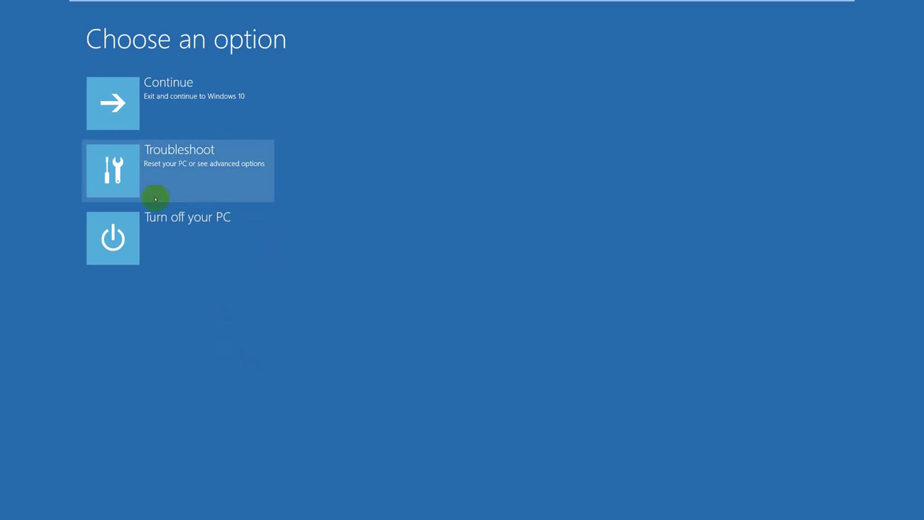
Step: Restart into Startup Settings through the advanced troubleshooting options and boot Windows with driver signature enforcement disabled
click(107, 175)
click(108, 176)
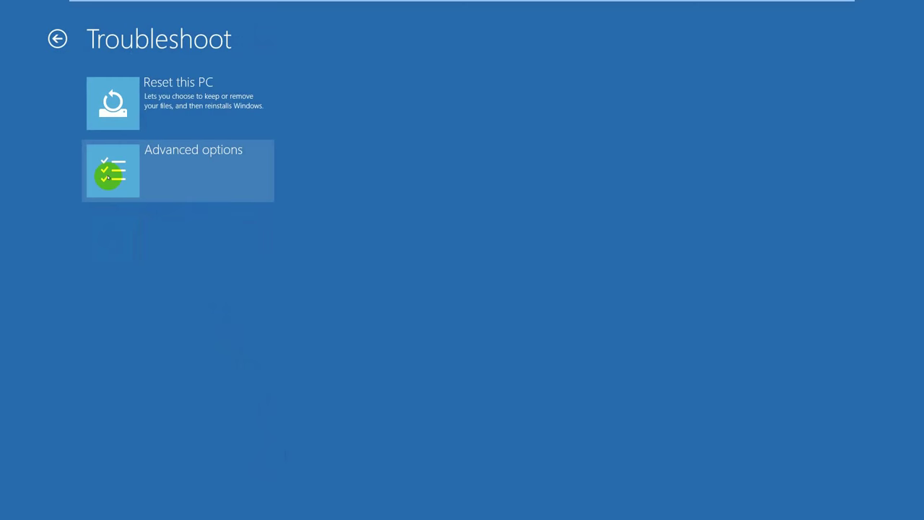
click(107, 176)
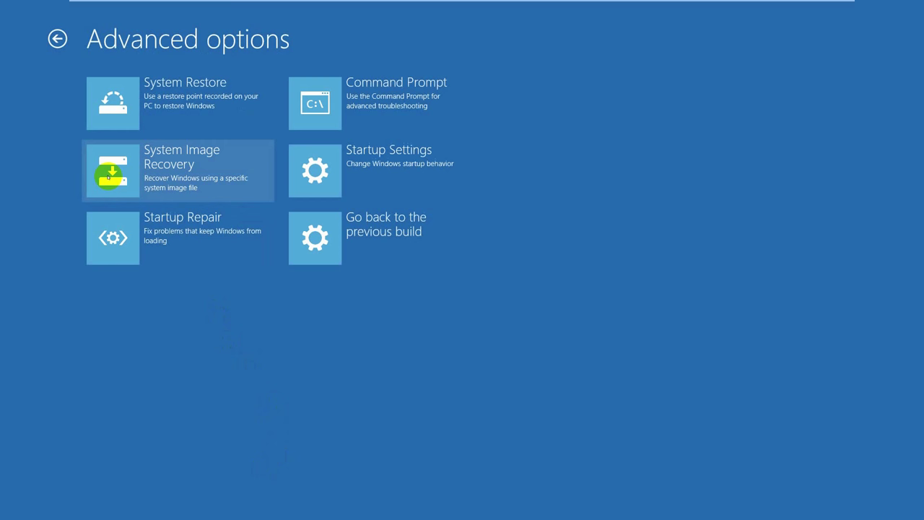
click(315, 171)
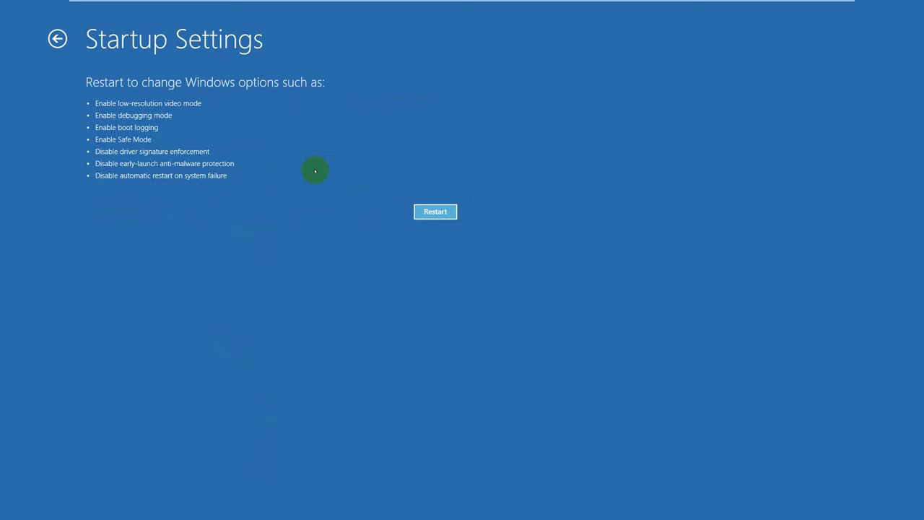
click(434, 211)
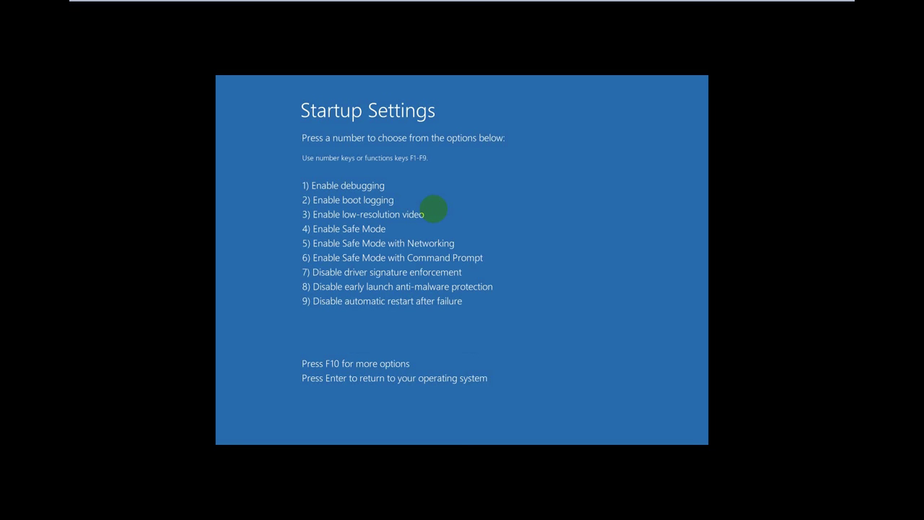
key(7)
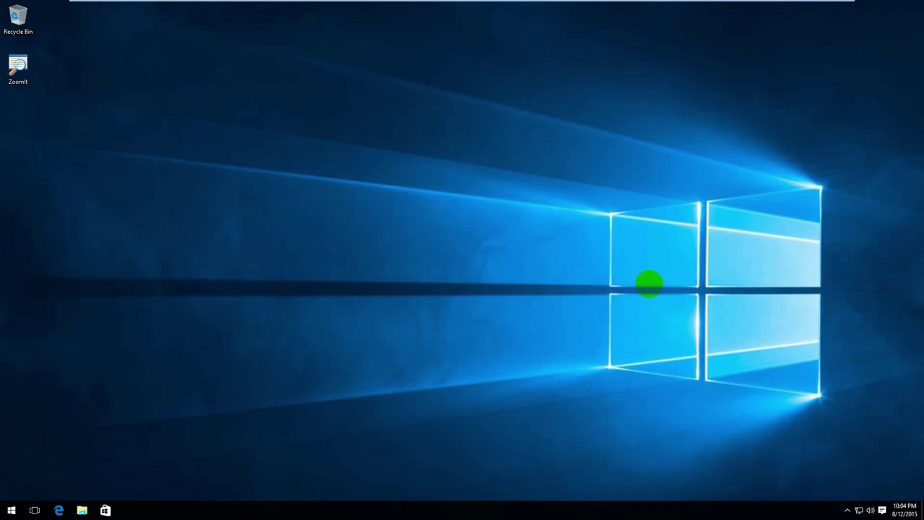
Step: In Microsoft Edge, go to stoians.net/cp900 and download the Canon SELPHY CP900 printer driver for 64-bit Windows
click(58, 509)
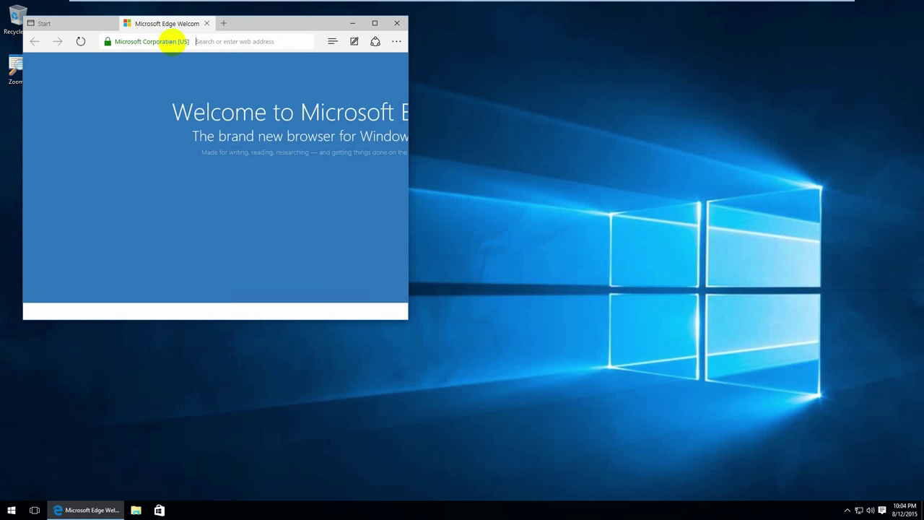
click(171, 42)
text(stoians.net)
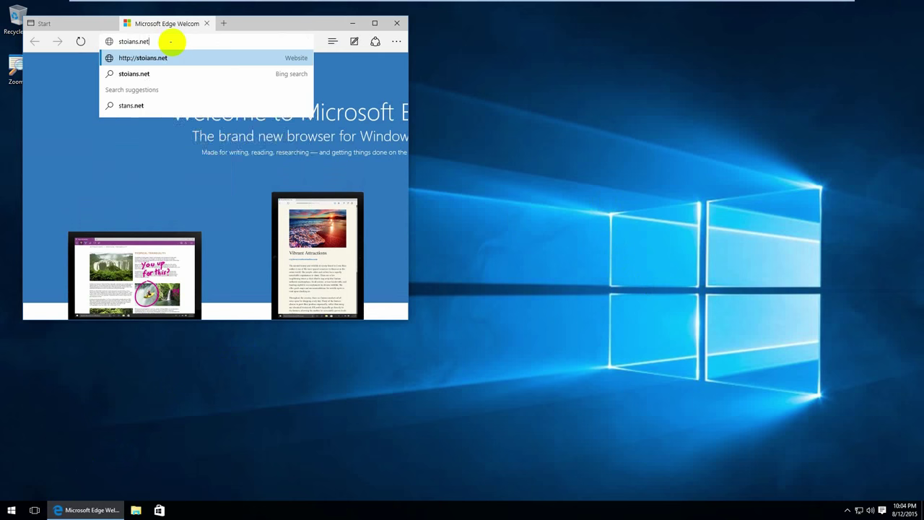
text(/cp900)
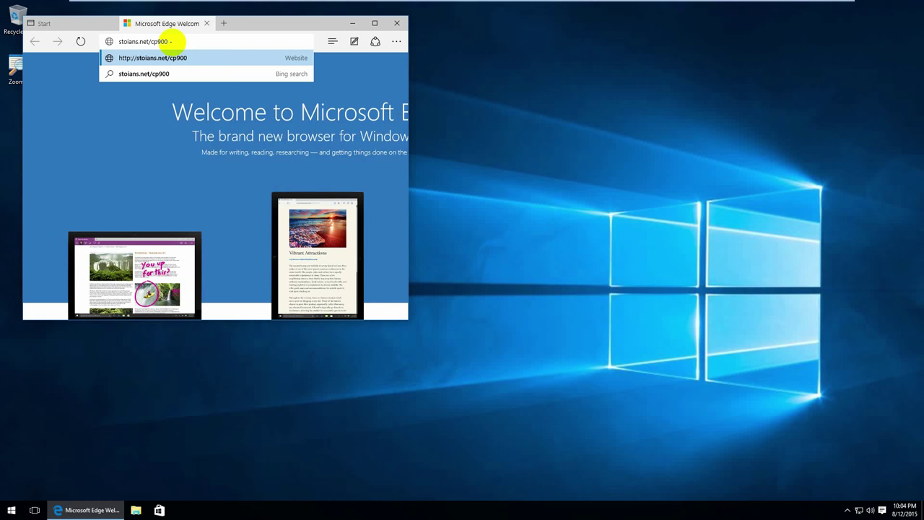
key(Return)
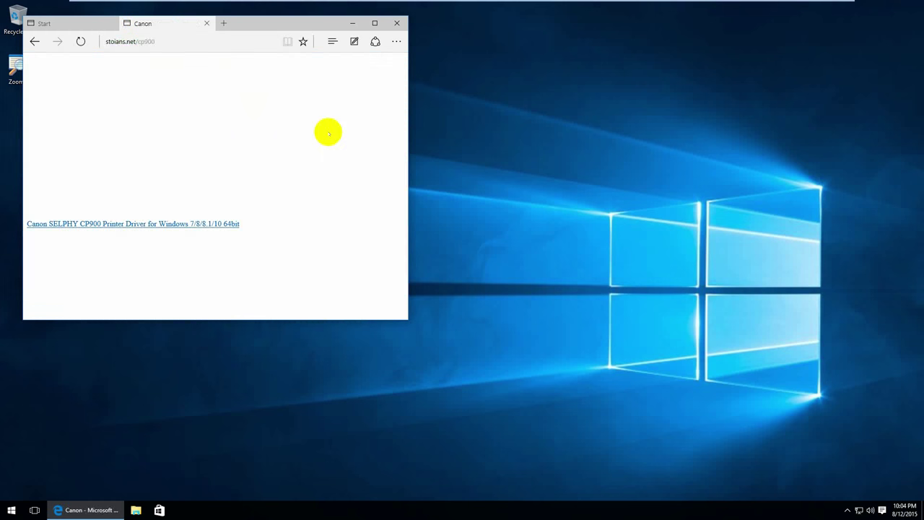
click(206, 224)
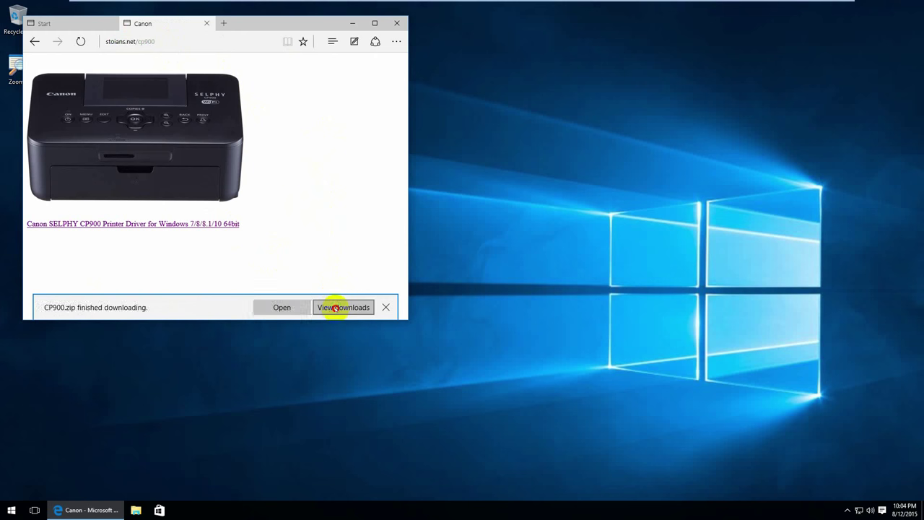
Step: Extract the CP900 folder from the downloaded CP900 zip archive into the Downloads folder
click(332, 307)
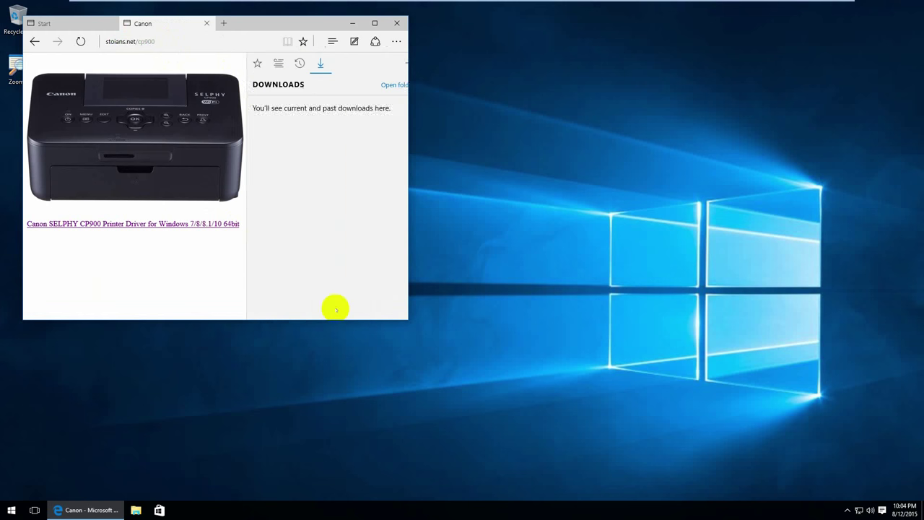
click(392, 86)
click(451, 115)
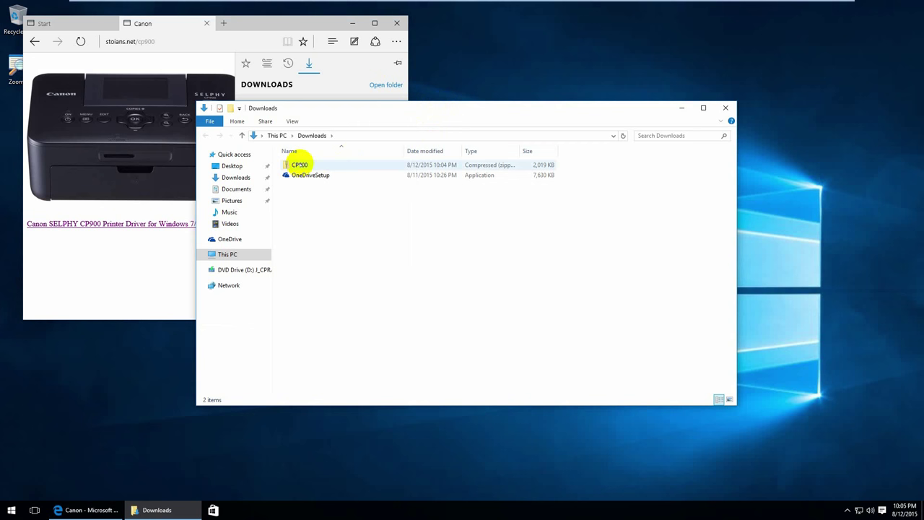
double_click(298, 165)
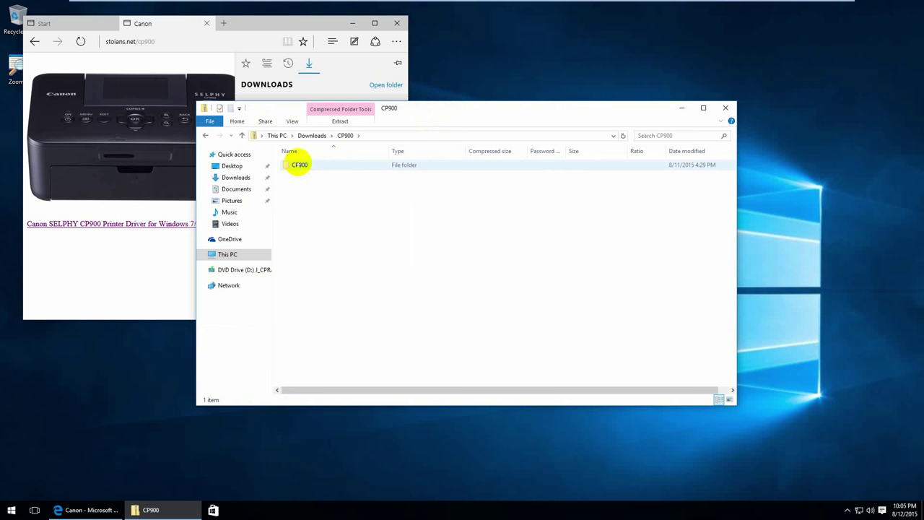
drag(299, 165, 312, 135)
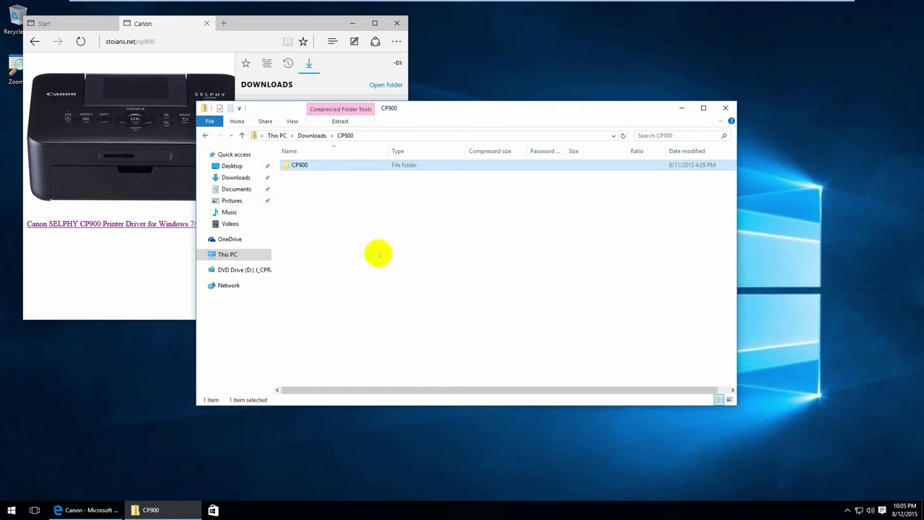
click(315, 137)
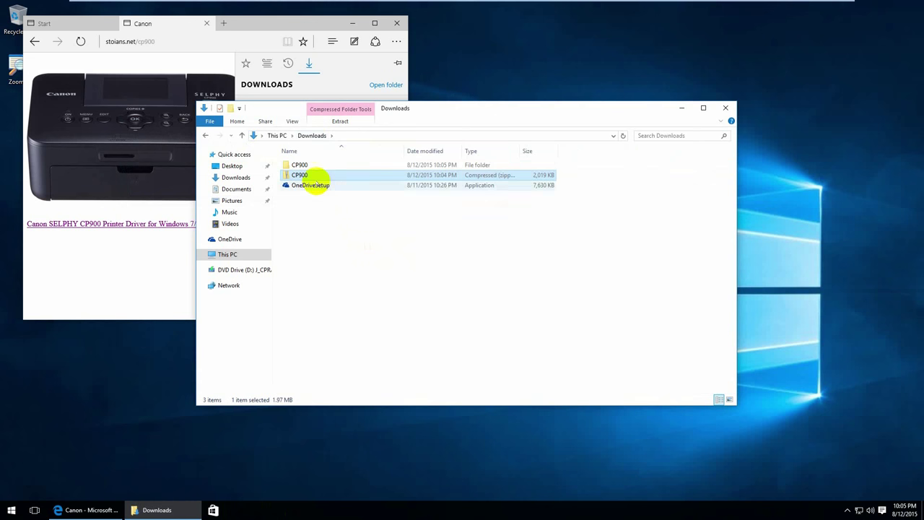
Step: Set the cnycpins application in the extracted CP900 folder to run in compatibility mode for Windows 7
click(300, 165)
double_click(299, 163)
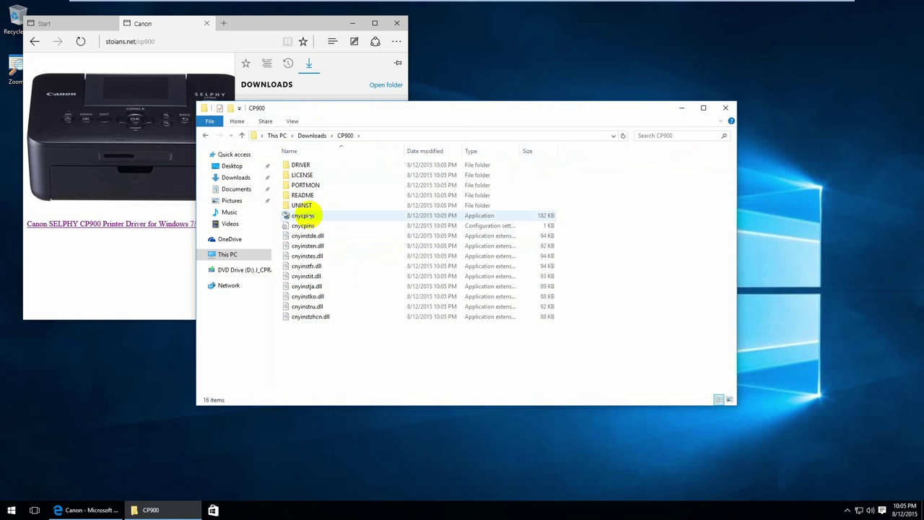
right_click(309, 216)
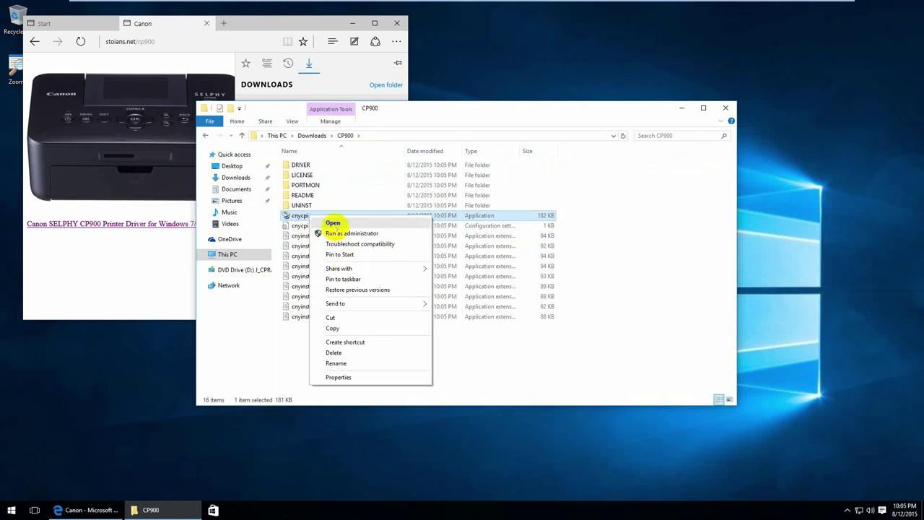
click(338, 376)
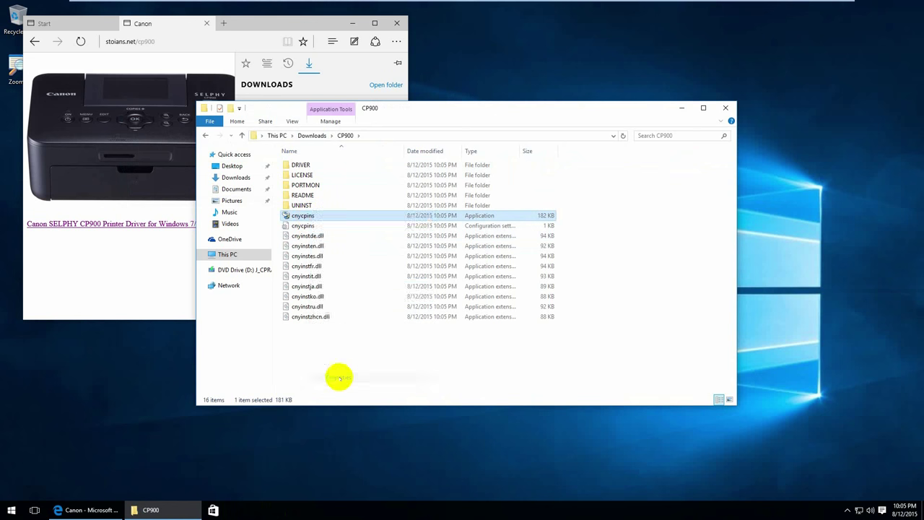
click(399, 247)
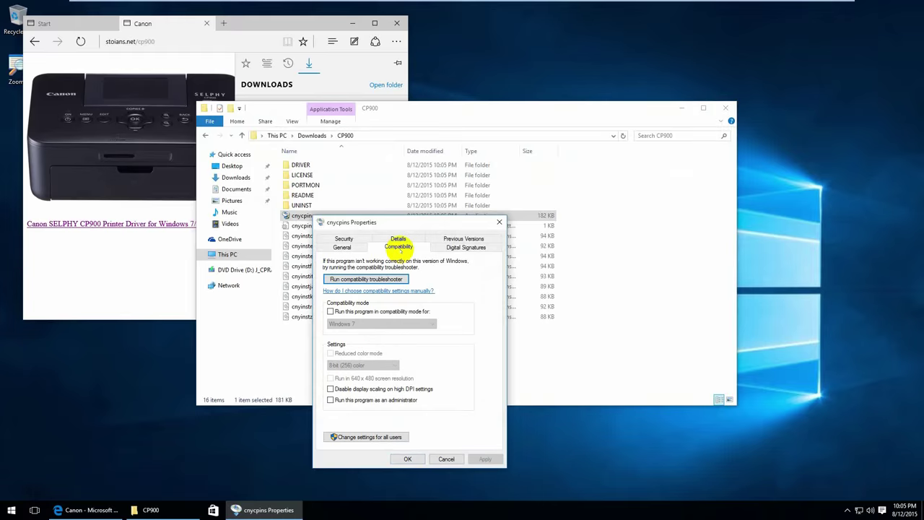
click(330, 311)
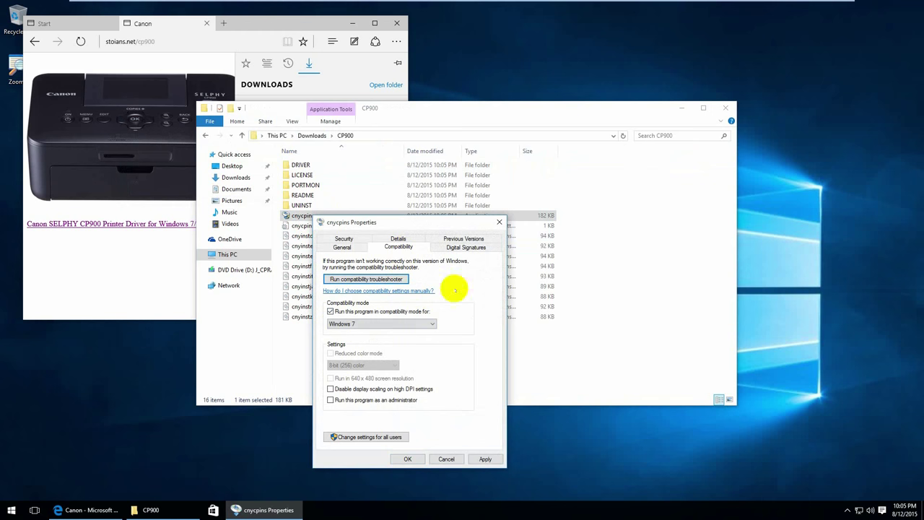
click(485, 459)
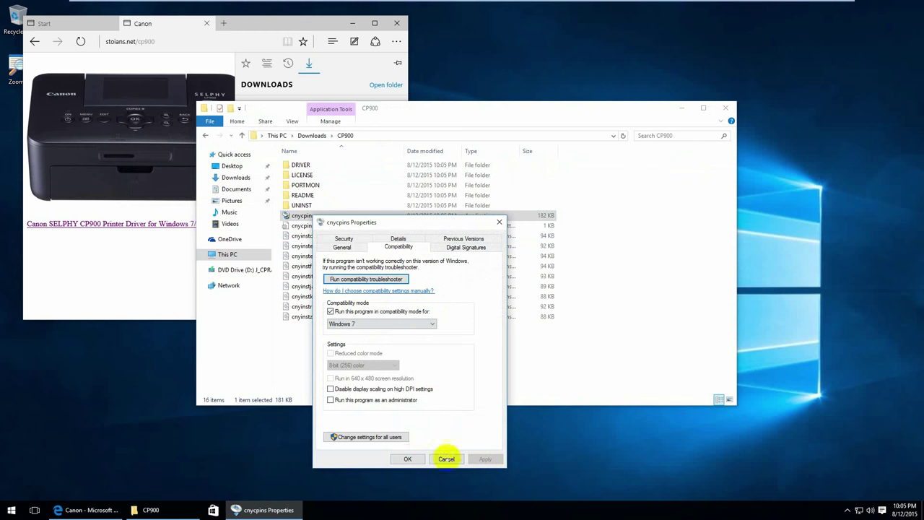
click(407, 459)
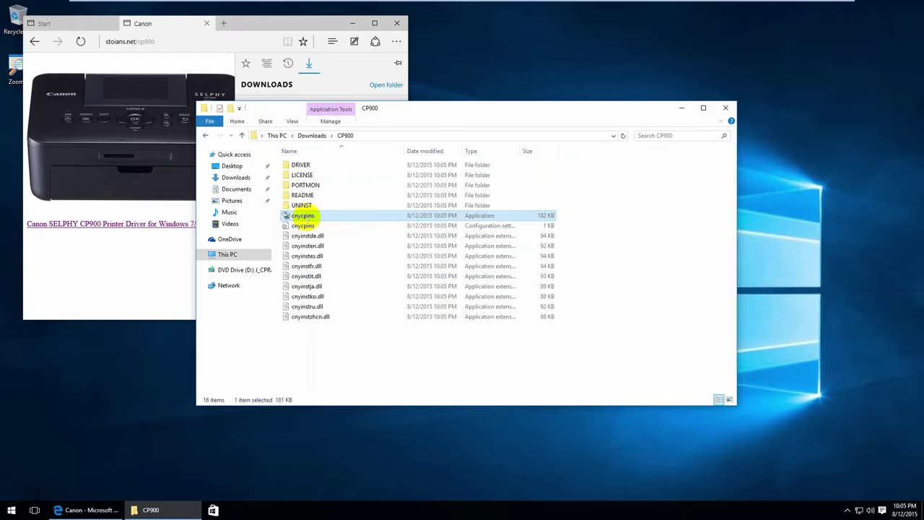
Step: Run the cnycpins installer with permission to make changes, and proceed with USA, Canada, Latin America as the area
double_click(303, 216)
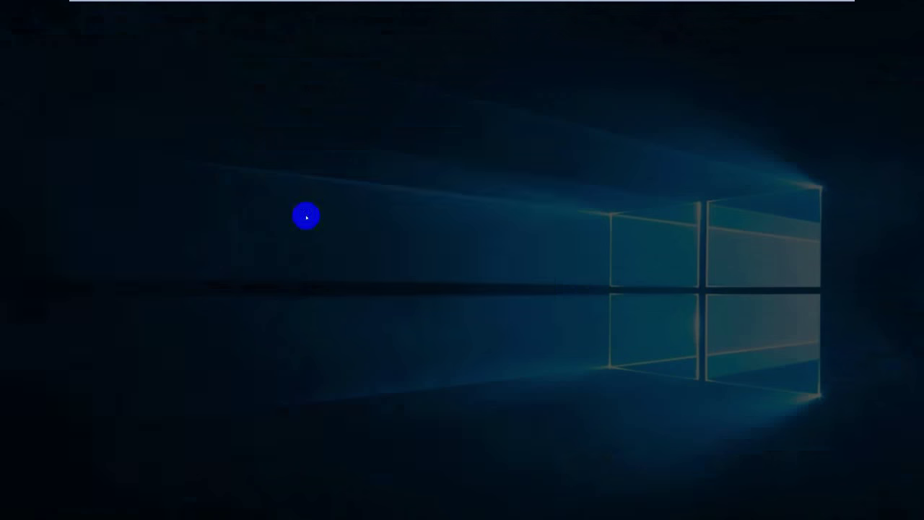
click(499, 271)
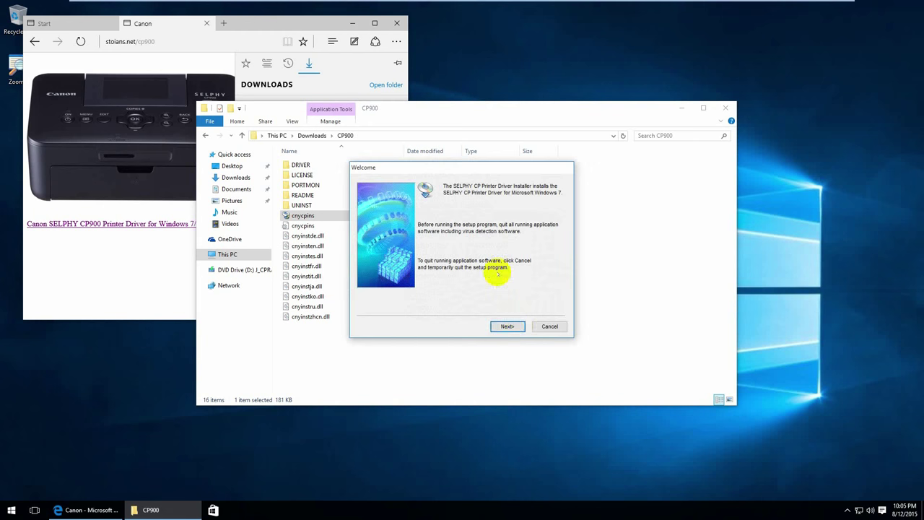
click(509, 325)
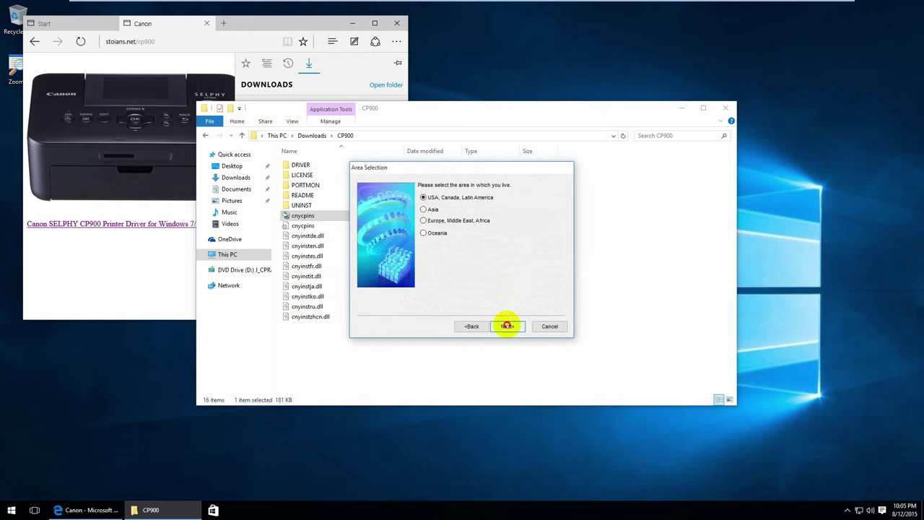
click(506, 325)
click(480, 330)
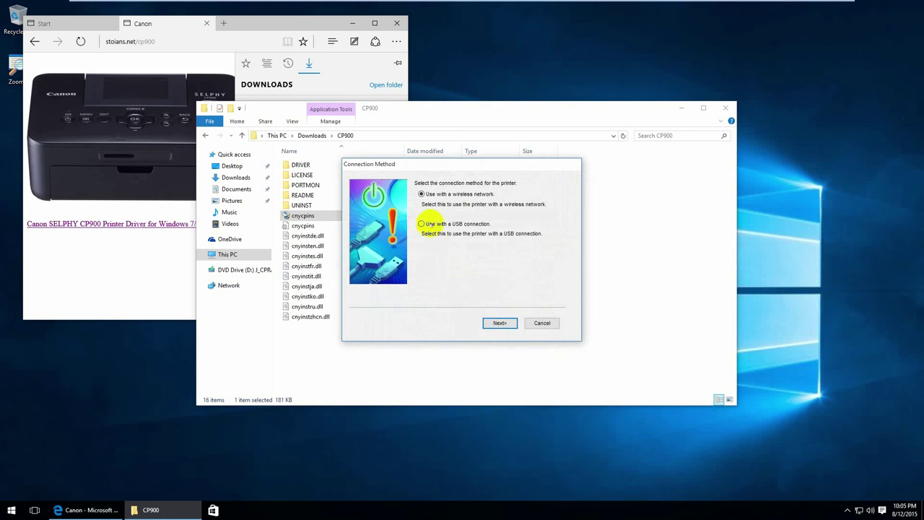
Step: Choose the USB connection method, install the unverified driver software anyway, and finish the setup program
click(422, 224)
click(499, 322)
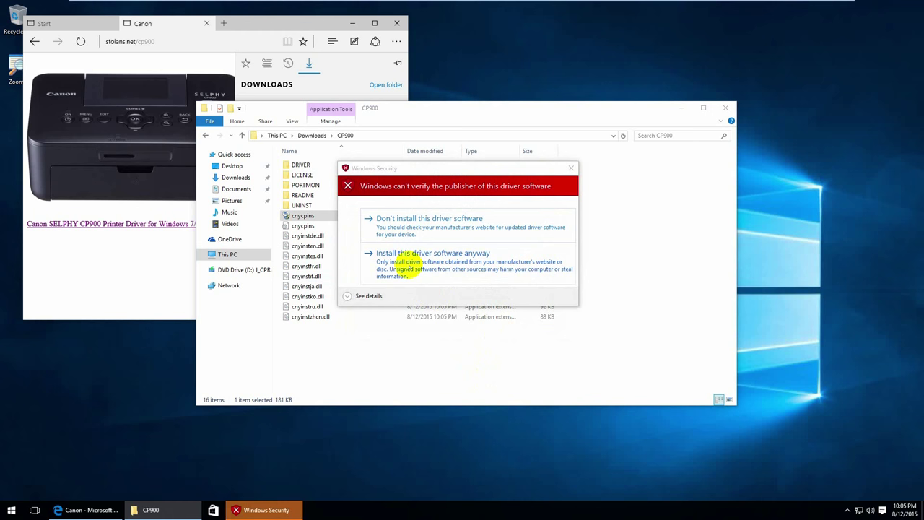
click(409, 254)
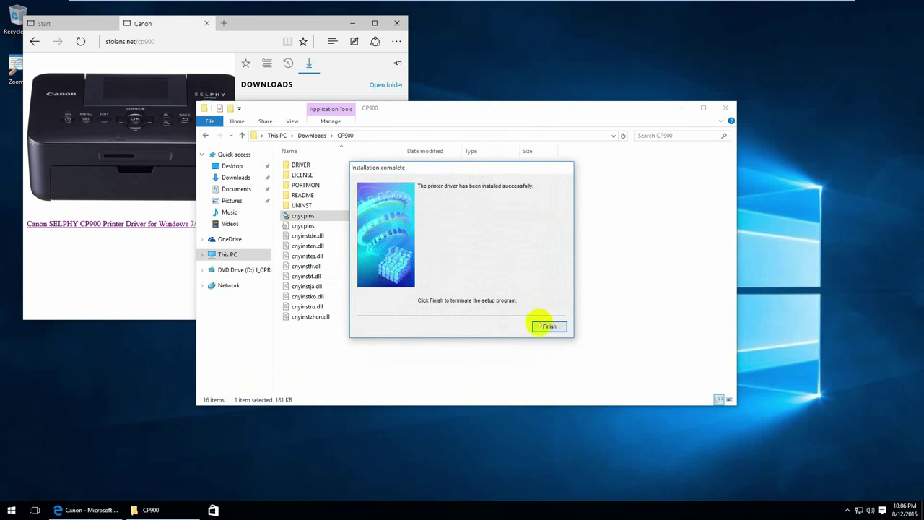
click(549, 326)
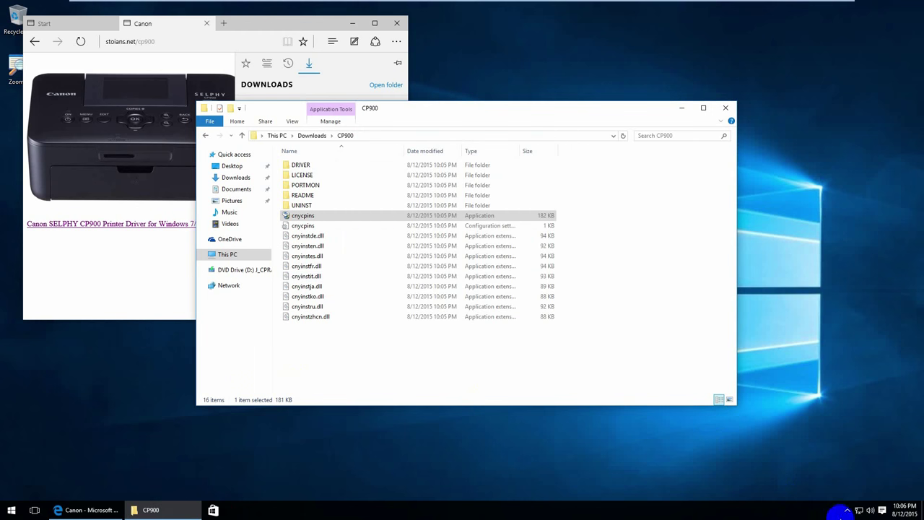
Step: Open Devices and Printers and check the Canon SELPHY CP900 print queue, closing the queue window when done
click(847, 509)
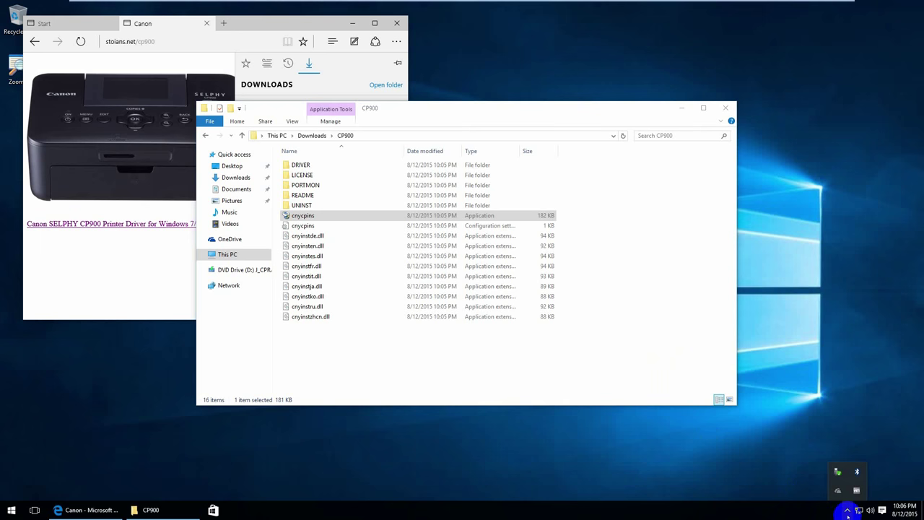
click(837, 472)
click(771, 350)
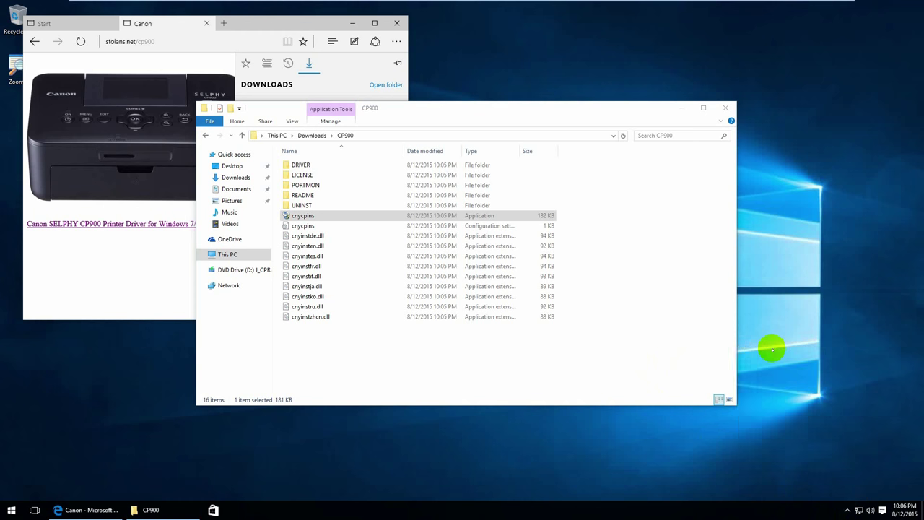
scroll(690, 310, down, 1)
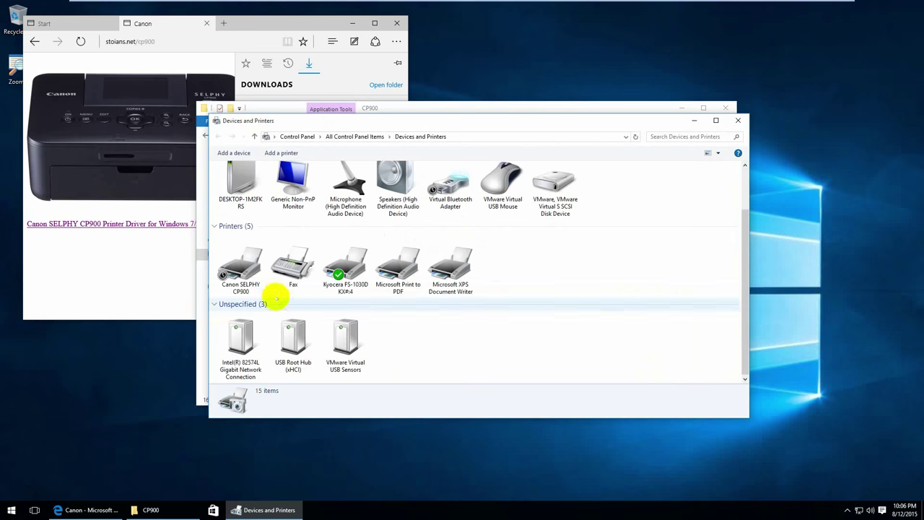
double_click(243, 266)
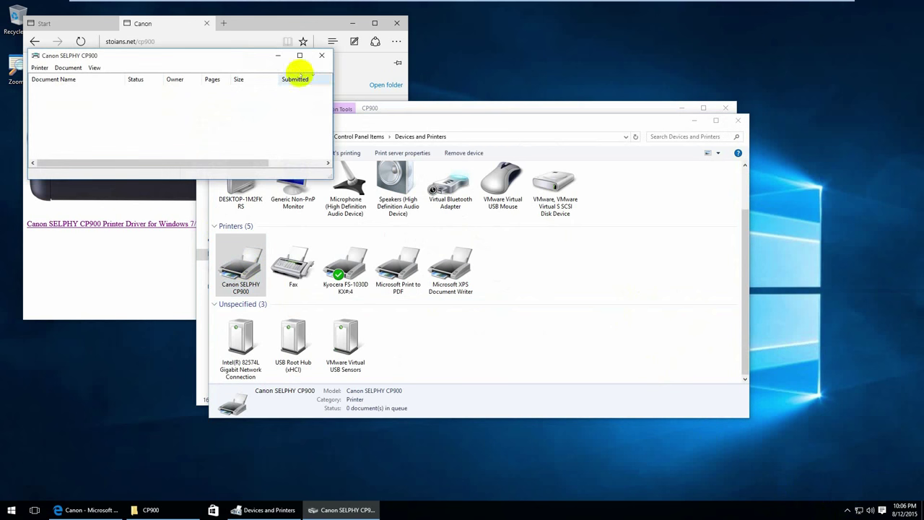
click(324, 57)
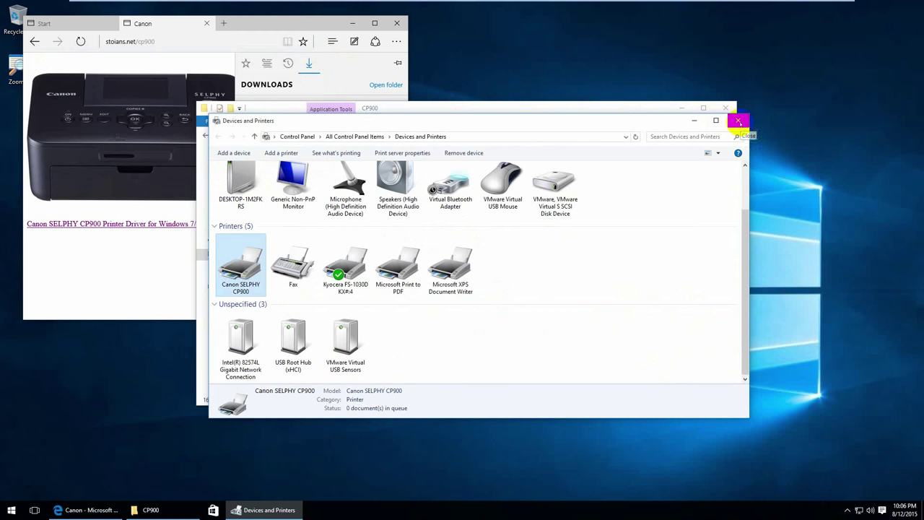
Step: Close the Devices and Printers window, the CP900 folder window and the browser
click(737, 122)
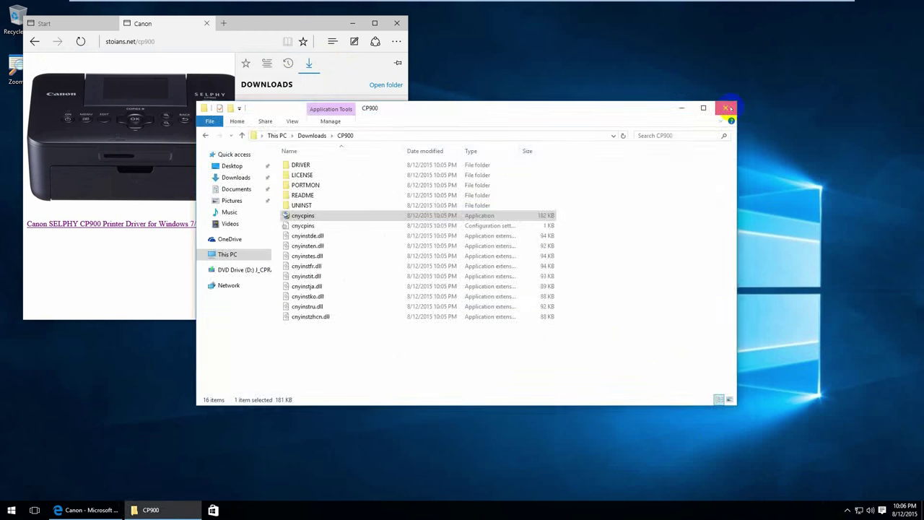
click(726, 107)
click(397, 23)
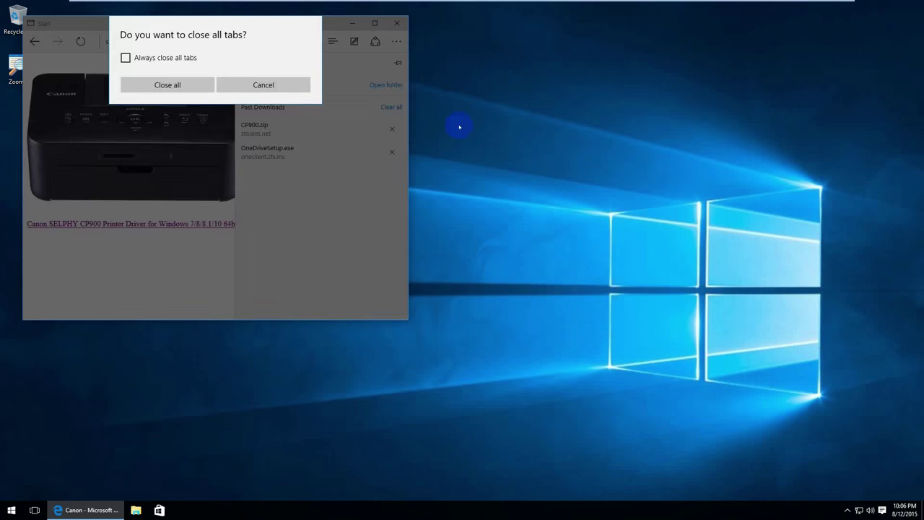